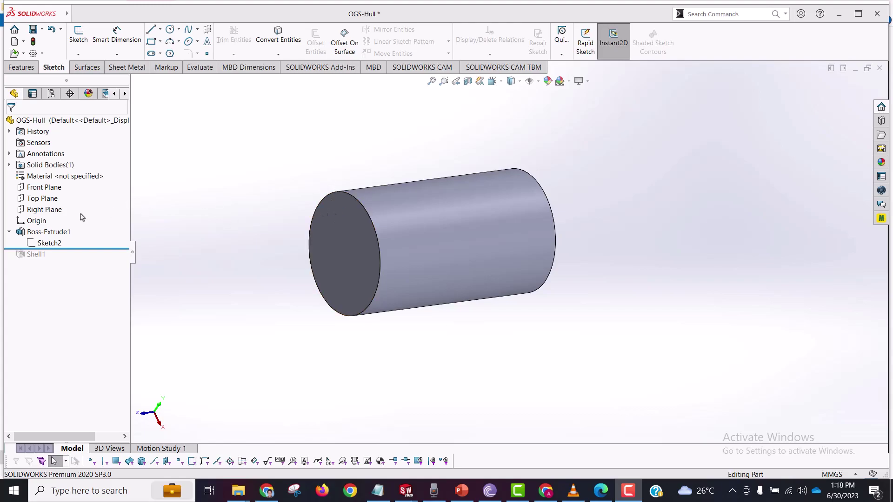
Edit the hull profile sketch, view it face-on, then exit back to the part
{"action": "right_click", "coordinate": [52, 248]}
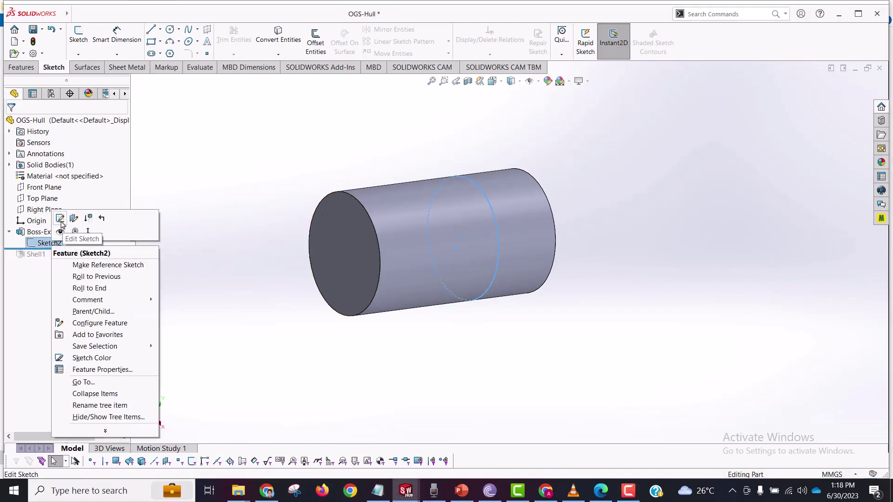
{"action": "left_click", "coordinate": [61, 224]}
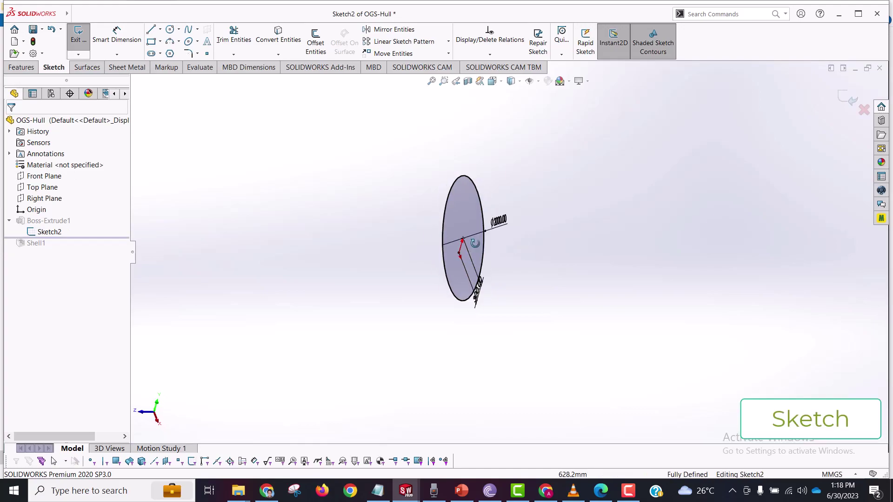
{"action": "mouse_move", "coordinate": [536, 176]}
{"action": "middle_mouse_down"}
{"action": "mouse_move", "coordinate": [558, 223]}
{"action": "mouse_move", "coordinate": [554, 195]}
{"action": "mouse_move", "coordinate": [529, 299]}
{"action": "mouse_move", "coordinate": [376, 303]}
{"action": "middle_mouse_up"}
{"action": "mouse_move", "coordinate": [241, 255]}
{"action": "middle_mouse_down"}
{"action": "mouse_move", "coordinate": [356, 172]}
{"action": "mouse_move", "coordinate": [302, 218]}
{"action": "mouse_move", "coordinate": [406, 163]}
{"action": "mouse_move", "coordinate": [368, 256]}
{"action": "middle_mouse_up"}
{"action": "key", "text": "ctrl+8"}
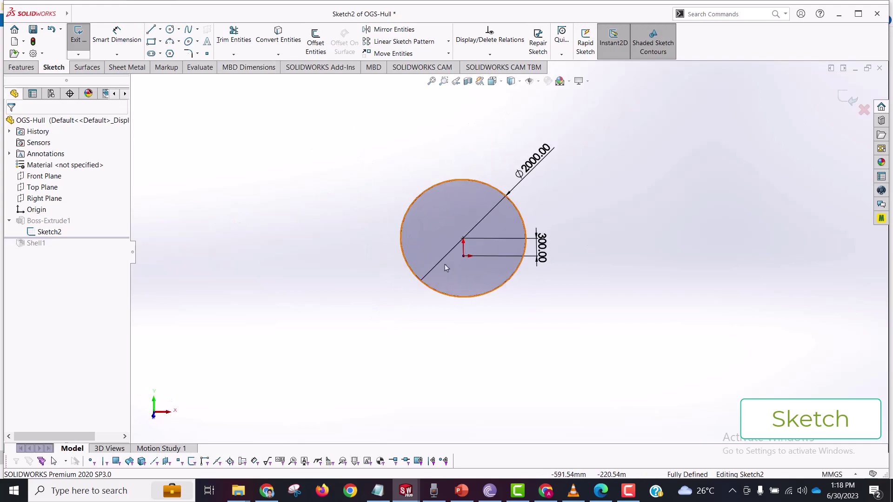
{"action": "scroll", "coordinate": [510, 251], "scroll_direction": "down", "scroll_amount": 2}
{"action": "scroll", "coordinate": [510, 251], "scroll_direction": "down", "scroll_amount": 2}
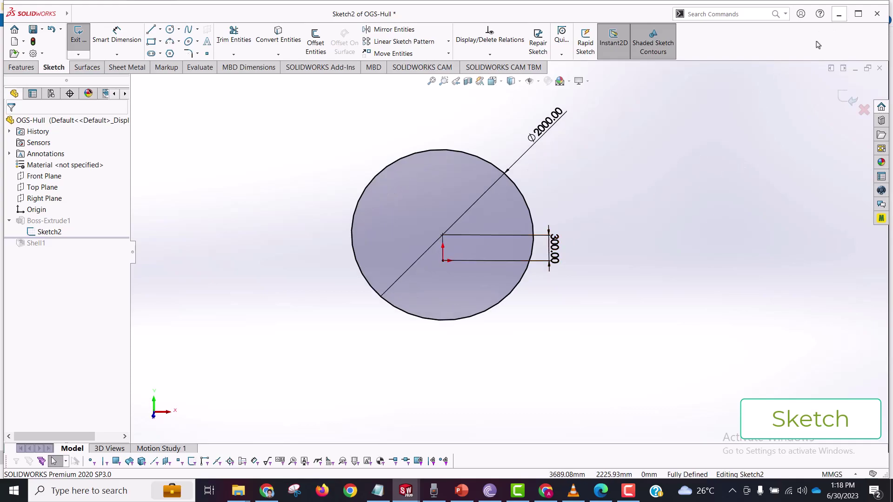
{"action": "left_click", "coordinate": [846, 98]}
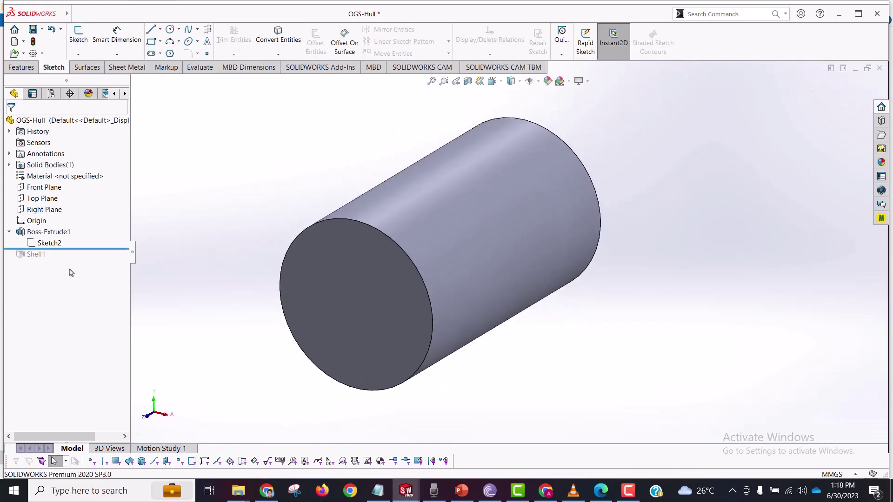
Roll forward past Shell1 and clear all its removed faces, leaving a closed 127 mm hollow
{"action": "left_click_drag", "start_coordinate": [111, 248], "coordinate": [103, 263]}
{"action": "right_click", "coordinate": [39, 257]}
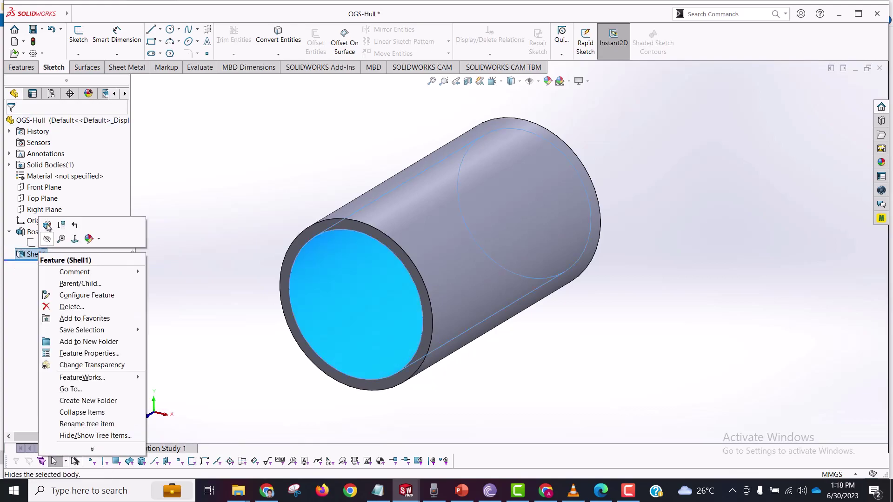
{"action": "left_click", "coordinate": [49, 226]}
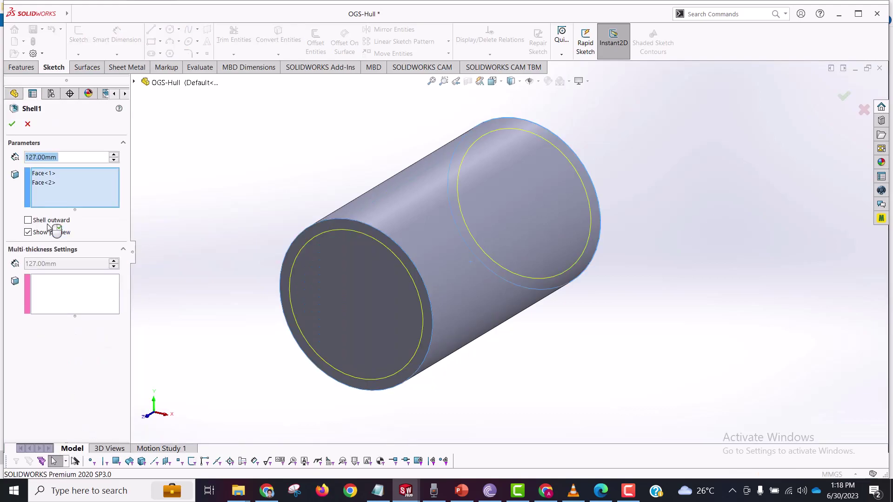
{"action": "middle_click_drag", "start_coordinate": [387, 322], "coordinate": [372, 284]}
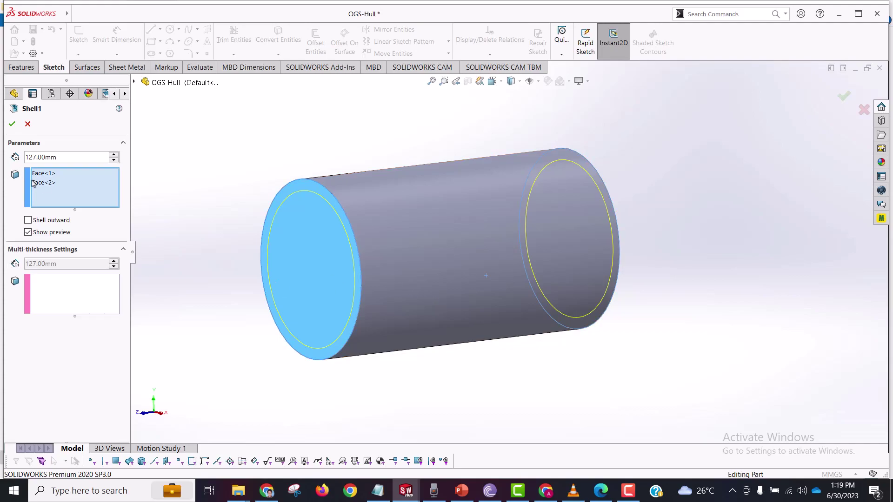
{"action": "right_click", "coordinate": [81, 189]}
{"action": "left_click", "coordinate": [99, 192]}
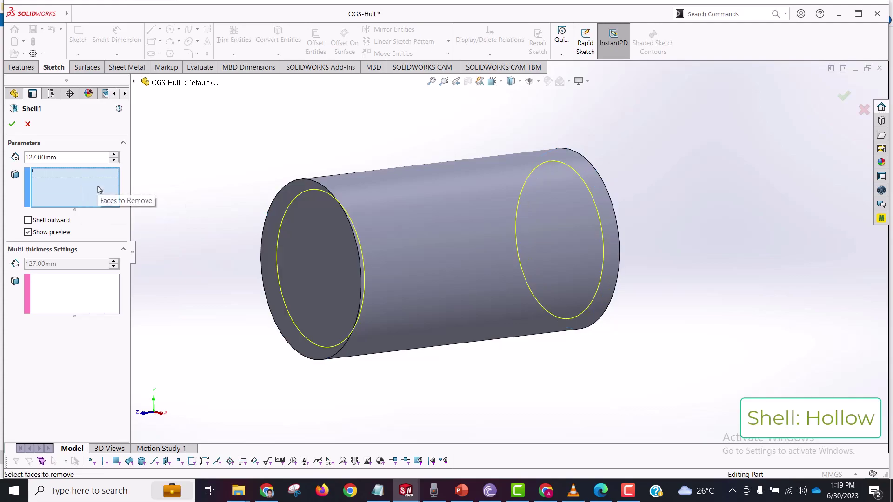
{"action": "left_click", "coordinate": [13, 124]}
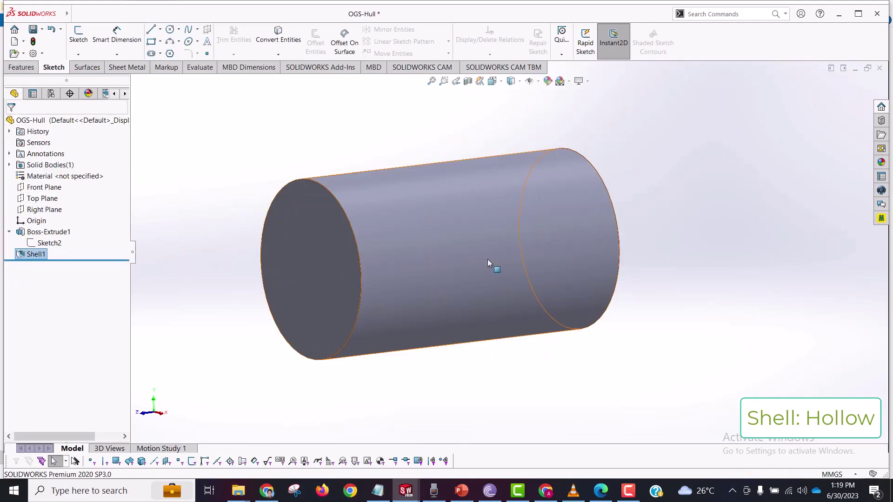
{"action": "mouse_move", "coordinate": [487, 258]}
{"action": "middle_mouse_down"}
{"action": "mouse_move", "coordinate": [438, 222]}
{"action": "mouse_move", "coordinate": [481, 236]}
{"action": "mouse_move", "coordinate": [490, 324]}
{"action": "mouse_move", "coordinate": [488, 277]}
{"action": "middle_mouse_up"}
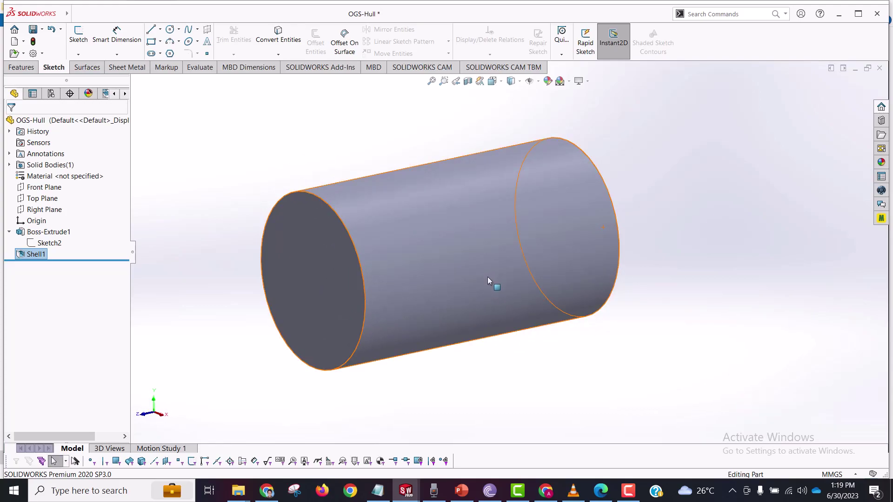
{"action": "left_click", "coordinate": [468, 82]}
{"action": "middle_click_drag", "start_coordinate": [501, 257], "coordinate": [483, 253]}
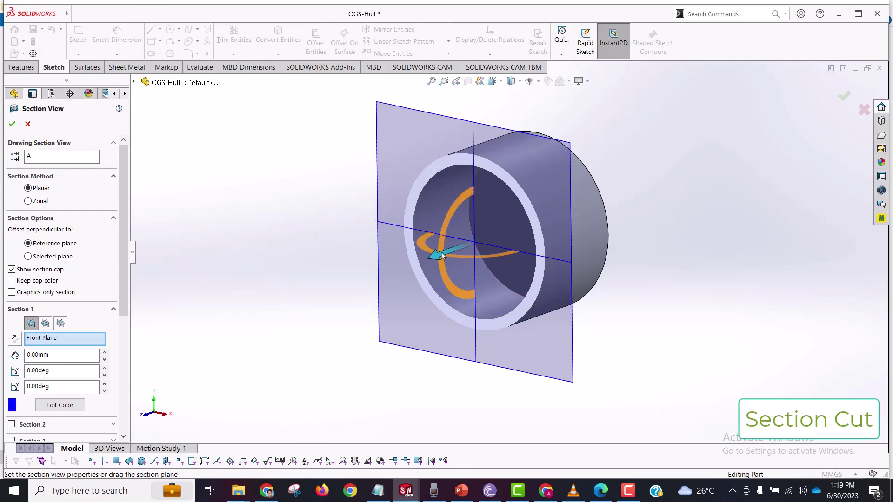
{"action": "left_click_drag", "start_coordinate": [424, 259], "coordinate": [332, 326]}
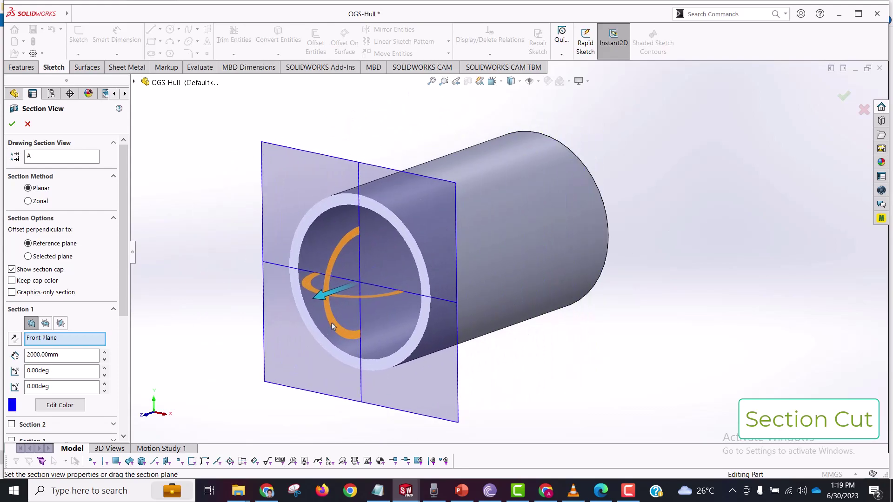
{"action": "left_click", "coordinate": [27, 124]}
Edit Shell1 to remove the front end face, opening one end of the cylinder
{"action": "right_click", "coordinate": [38, 254]}
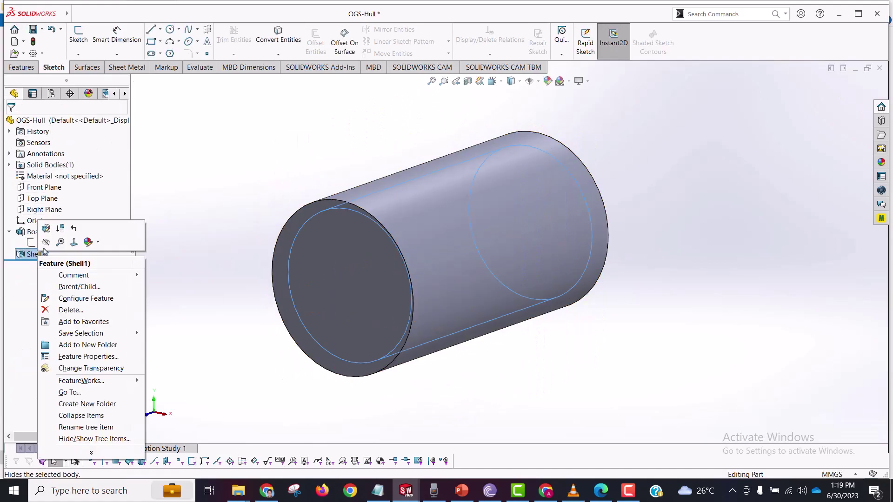
{"action": "left_click", "coordinate": [47, 229]}
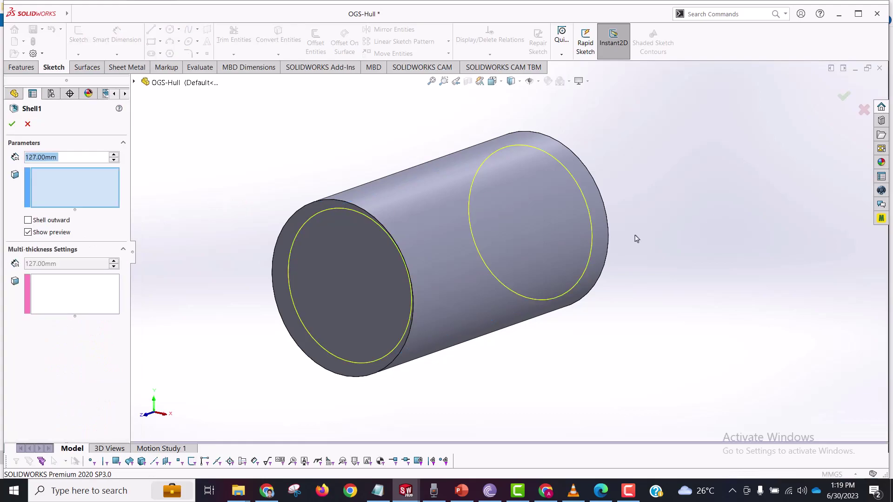
{"action": "middle_click_drag", "start_coordinate": [437, 261], "coordinate": [407, 288]}
{"action": "left_click", "coordinate": [81, 196]}
{"action": "left_click", "coordinate": [291, 245]}
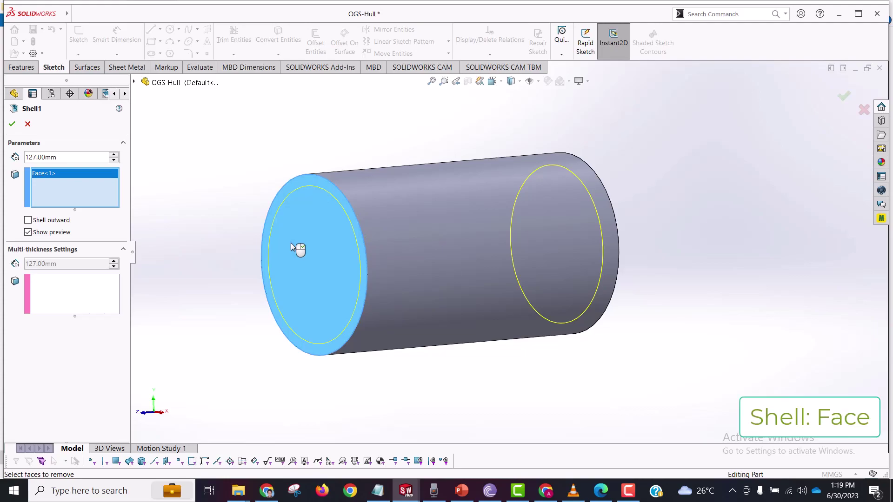
{"action": "left_click", "coordinate": [12, 124]}
{"action": "middle_click_drag", "start_coordinate": [306, 281], "coordinate": [340, 277]}
Add the far end face to Shell1 so the tube is open at both ends
{"action": "right_click", "coordinate": [34, 255]}
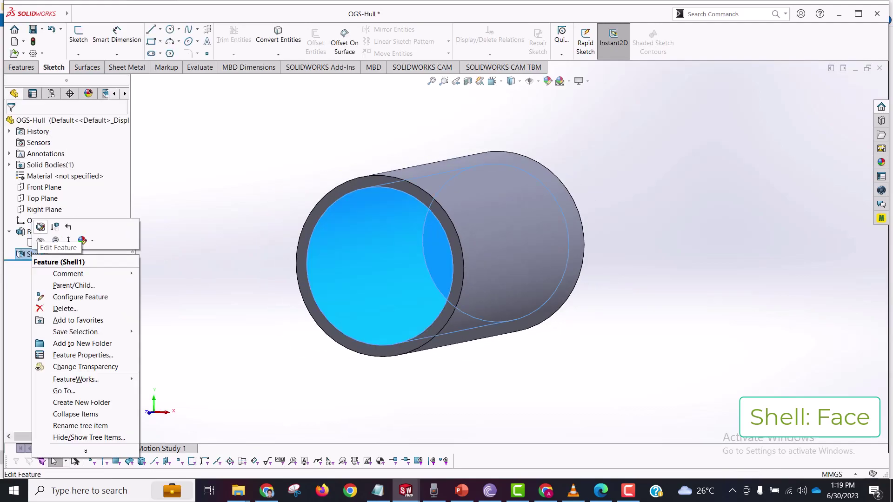
{"action": "left_click", "coordinate": [40, 227]}
{"action": "middle_click_drag", "start_coordinate": [498, 274], "coordinate": [488, 283]}
{"action": "left_click", "coordinate": [549, 277]}
{"action": "middle_click_drag", "start_coordinate": [548, 277], "coordinate": [501, 266]}
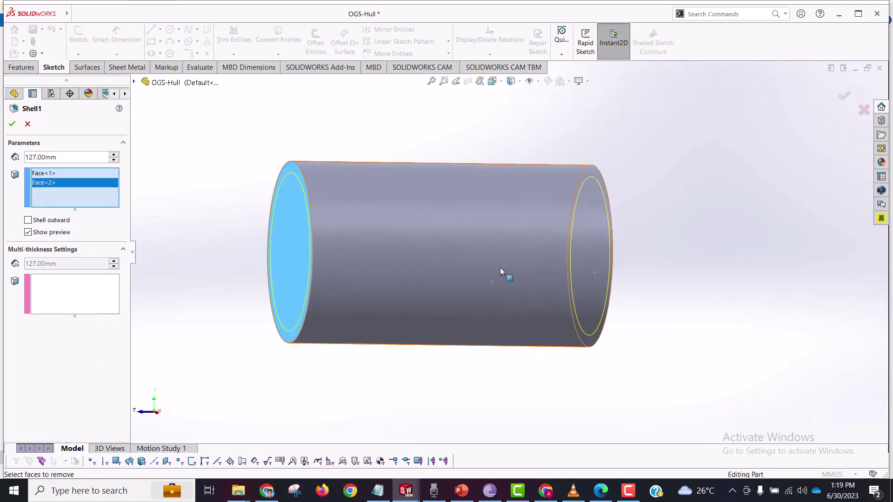
{"action": "left_click", "coordinate": [12, 124]}
{"action": "mouse_move", "coordinate": [422, 288]}
{"action": "middle_mouse_down"}
{"action": "mouse_move", "coordinate": [455, 284]}
{"action": "mouse_move", "coordinate": [437, 286]}
{"action": "middle_mouse_up"}
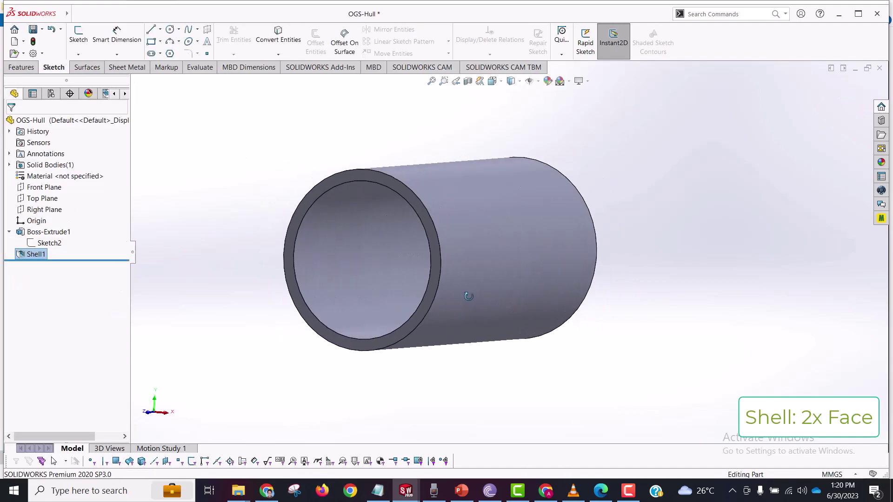
Reopen Shell1 and switch on Shell outward
{"action": "right_click", "coordinate": [40, 247]}
{"action": "left_click", "coordinate": [37, 254]}
{"action": "right_click", "coordinate": [37, 254]}
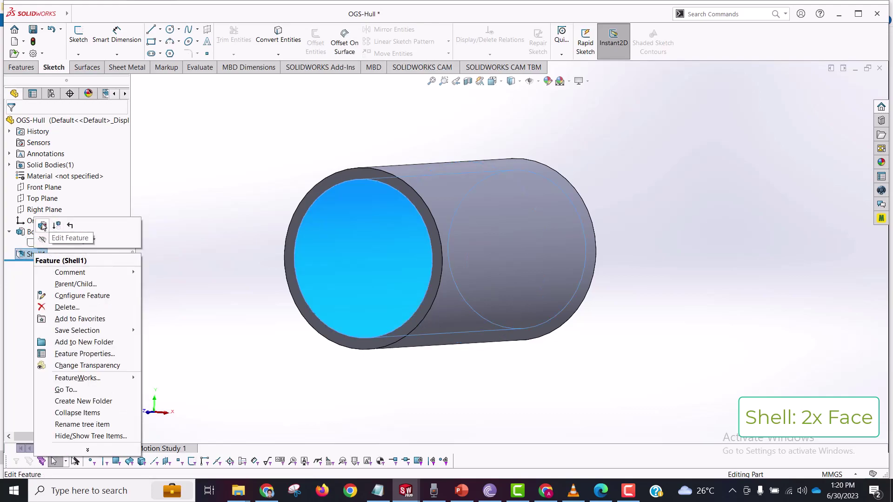
{"action": "left_click", "coordinate": [43, 223]}
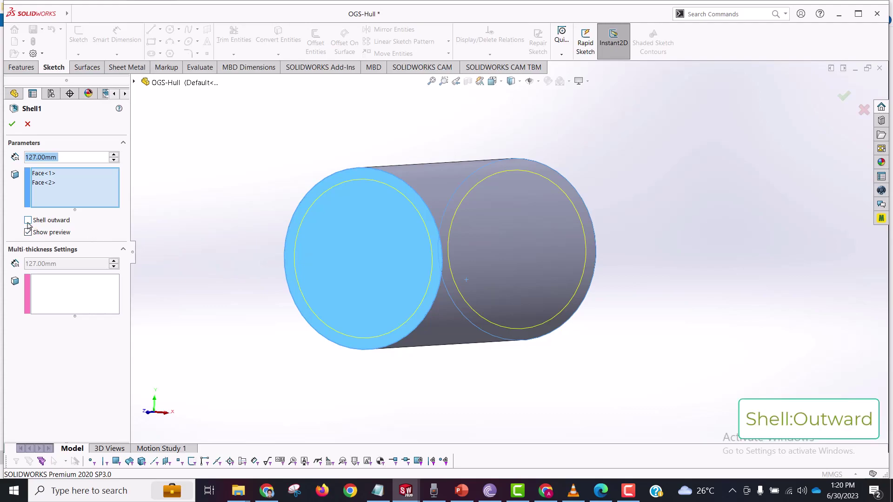
{"action": "left_click", "coordinate": [28, 220]}
{"action": "middle_click_drag", "start_coordinate": [362, 215], "coordinate": [446, 259]}
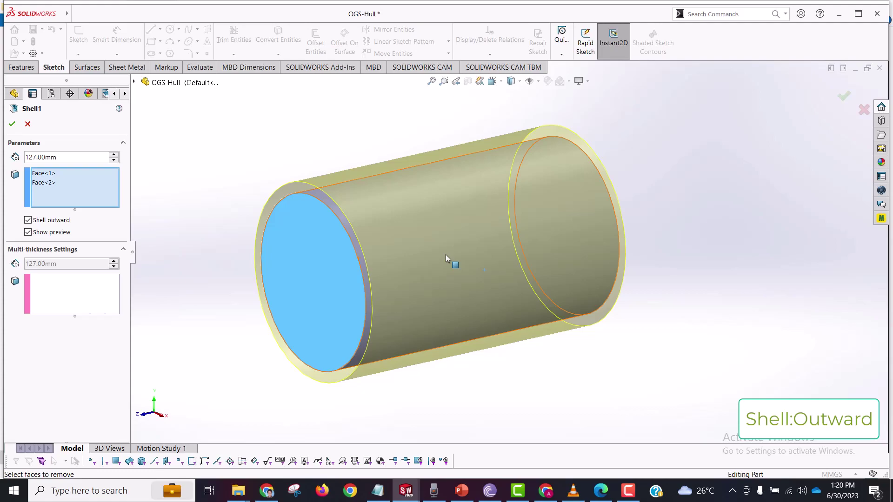
Apply the outward shell and select the outer edge to read its 2254mm diameter
{"action": "left_click", "coordinate": [12, 124]}
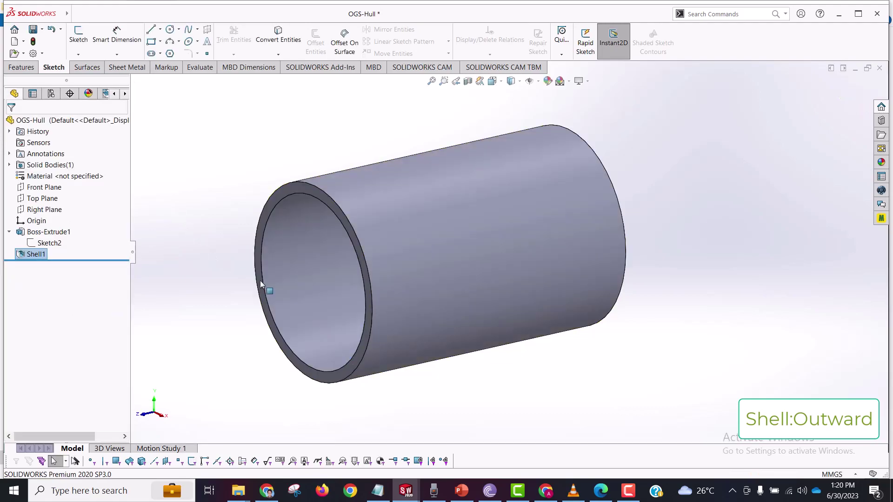
{"action": "middle_click_drag", "start_coordinate": [287, 302], "coordinate": [409, 254]}
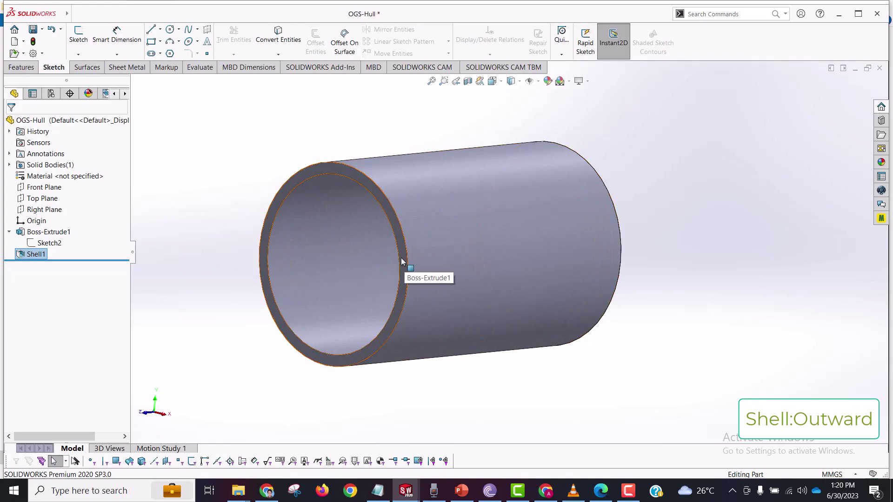
{"action": "left_click", "coordinate": [407, 256]}
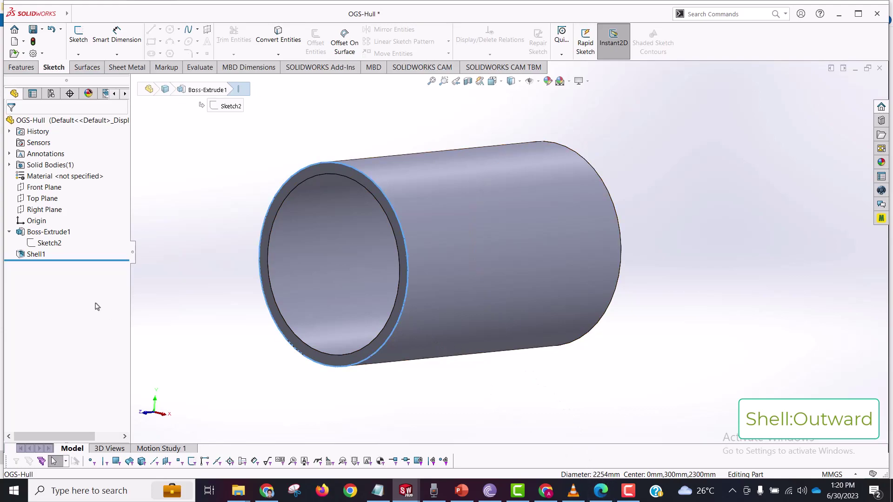
Reopen Shell1 and toggle Show preview off and back on
{"action": "right_click", "coordinate": [43, 255]}
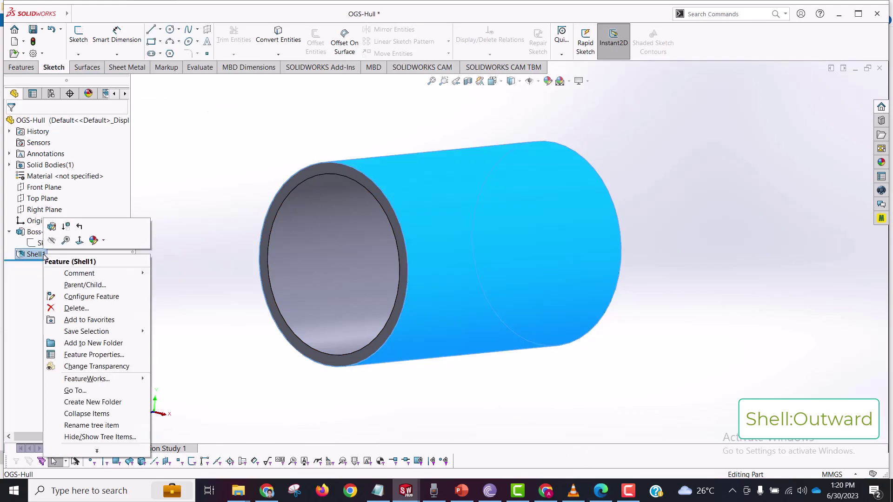
{"action": "left_click", "coordinate": [51, 227]}
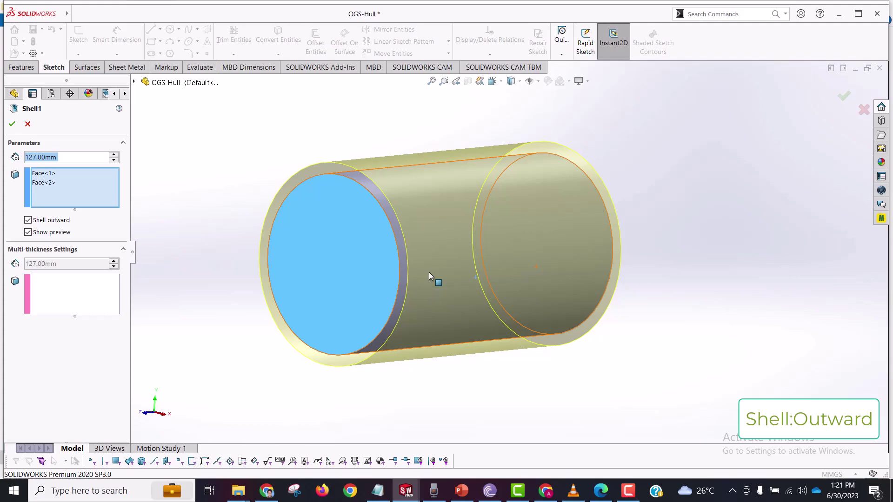
{"action": "left_click", "coordinate": [27, 233]}
{"action": "middle_click_drag", "start_coordinate": [595, 262], "coordinate": [559, 269]}
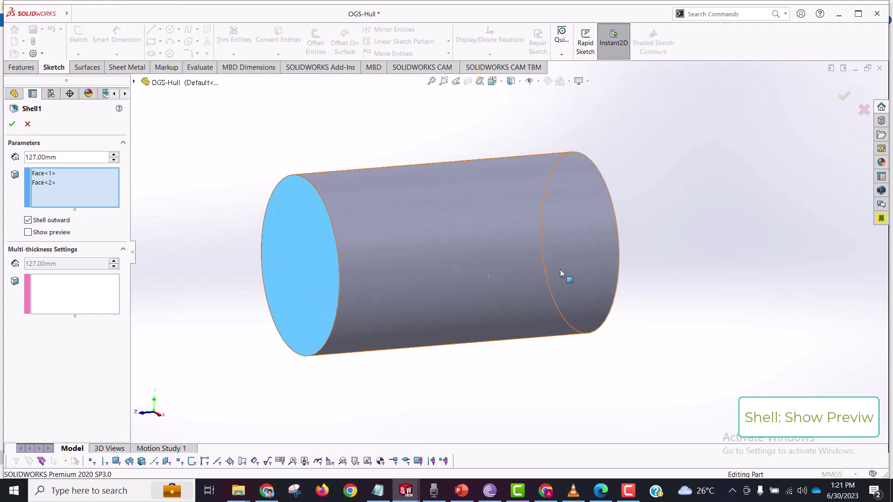
{"action": "left_click", "coordinate": [28, 232]}
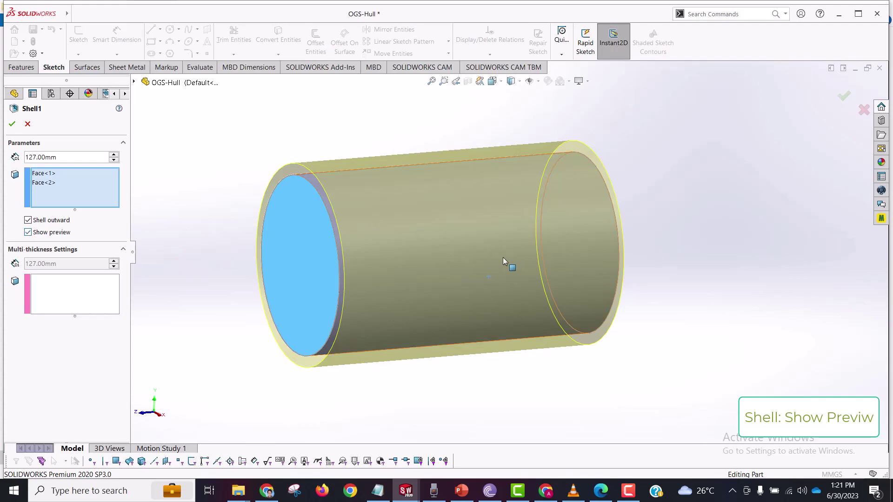
{"action": "mouse_move", "coordinate": [508, 263]}
{"action": "middle_mouse_down"}
{"action": "mouse_move", "coordinate": [488, 325]}
{"action": "mouse_move", "coordinate": [485, 271]}
{"action": "mouse_move", "coordinate": [514, 275]}
{"action": "middle_mouse_up"}
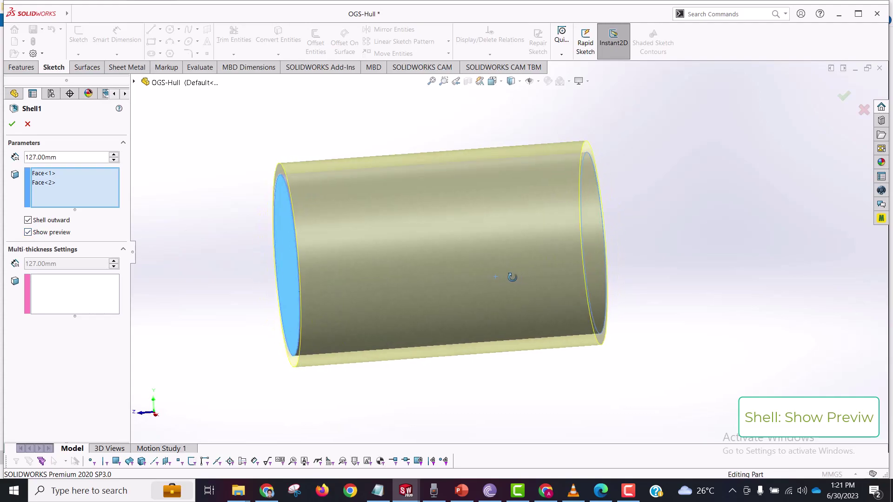
Reselect the right and left end faces as the faces to remove
{"action": "middle_click_drag", "start_coordinate": [510, 277], "coordinate": [597, 267]}
{"action": "left_click", "coordinate": [575, 267]}
{"action": "left_click", "coordinate": [597, 270]}
{"action": "middle_click_drag", "start_coordinate": [591, 297], "coordinate": [605, 292]}
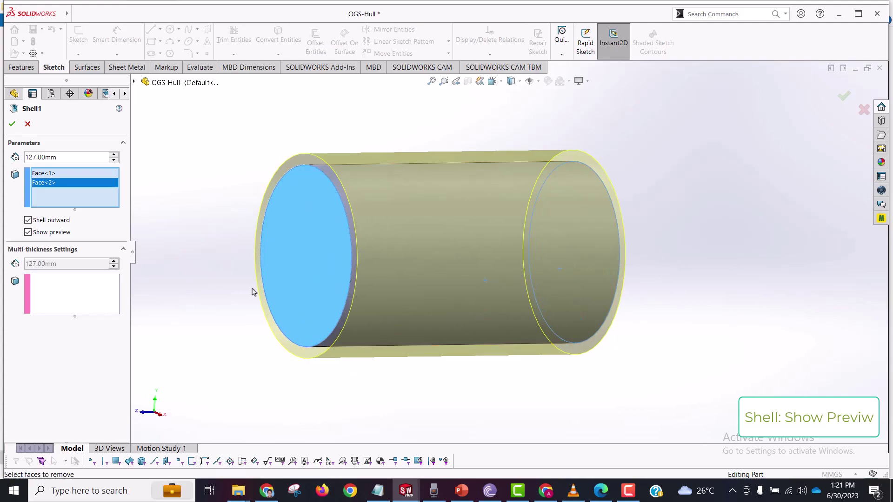
{"action": "left_click", "coordinate": [303, 270]}
{"action": "middle_click_drag", "start_coordinate": [303, 269], "coordinate": [320, 263]}
{"action": "left_click", "coordinate": [320, 265]}
{"action": "middle_click_drag", "start_coordinate": [318, 303], "coordinate": [323, 309]}
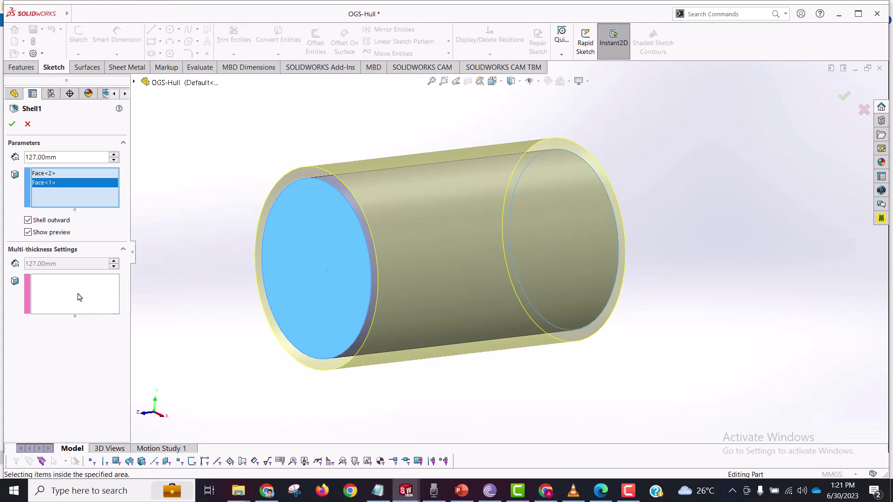
Take Face<1> off the removal list and pick that end as a multi-thickness face
{"action": "right_click", "coordinate": [43, 186]}
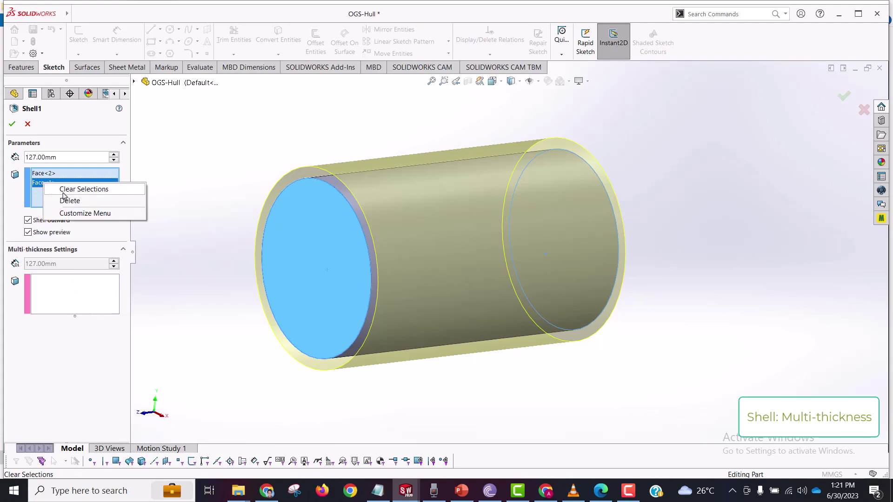
{"action": "left_click", "coordinate": [66, 201]}
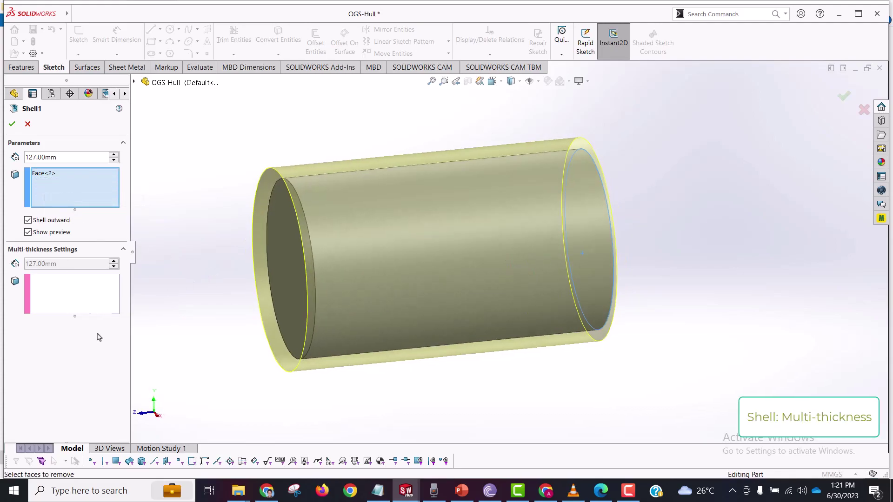
{"action": "left_click", "coordinate": [79, 300]}
{"action": "middle_click_drag", "start_coordinate": [176, 294], "coordinate": [324, 261]}
{"action": "left_click", "coordinate": [323, 261]}
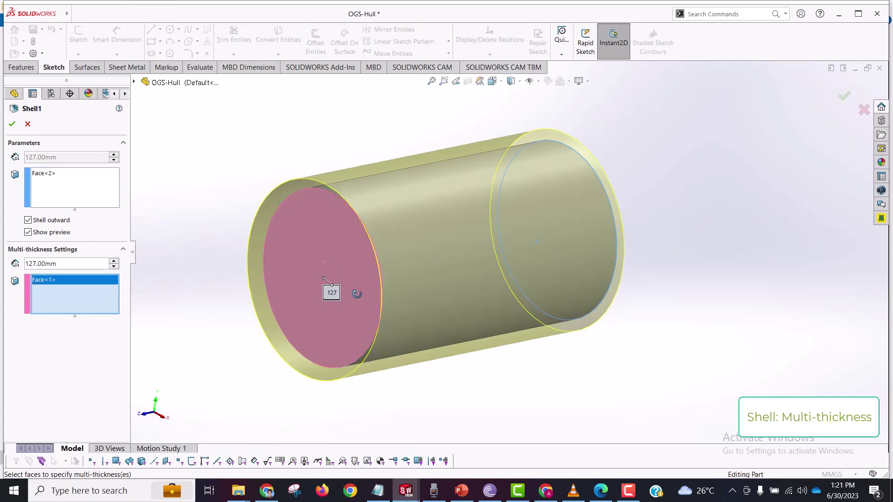
Set the closed end cap's thickness to 250mm
{"action": "middle_click_drag", "start_coordinate": [354, 293], "coordinate": [2, 290]}
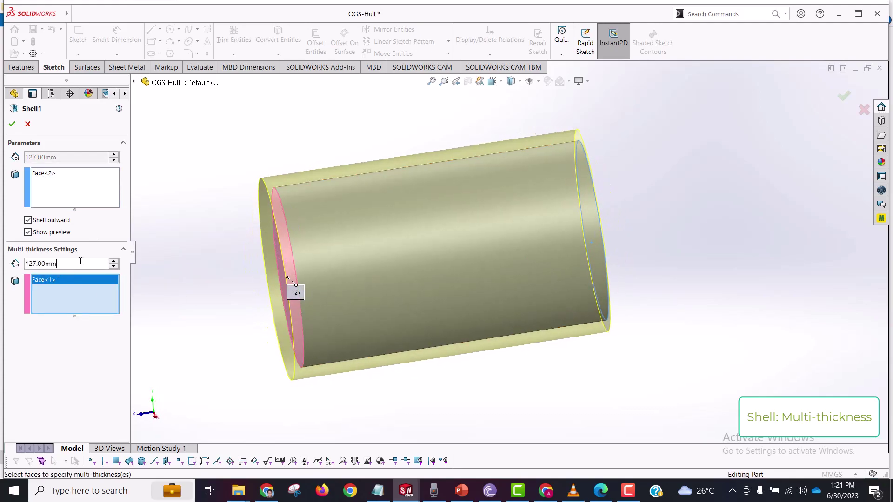
{"action": "left_click_drag", "start_coordinate": [26, 264], "coordinate": [67, 270]}
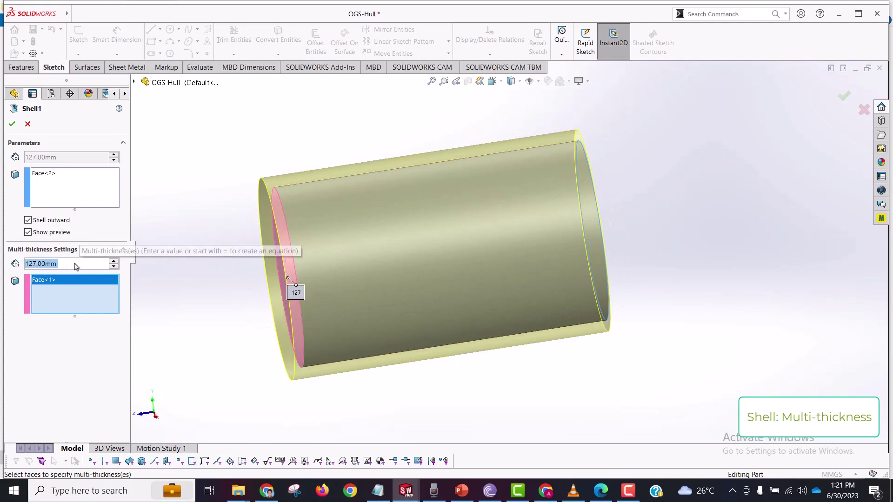
{"action": "type", "text": "250"}
{"action": "key", "text": "Return"}
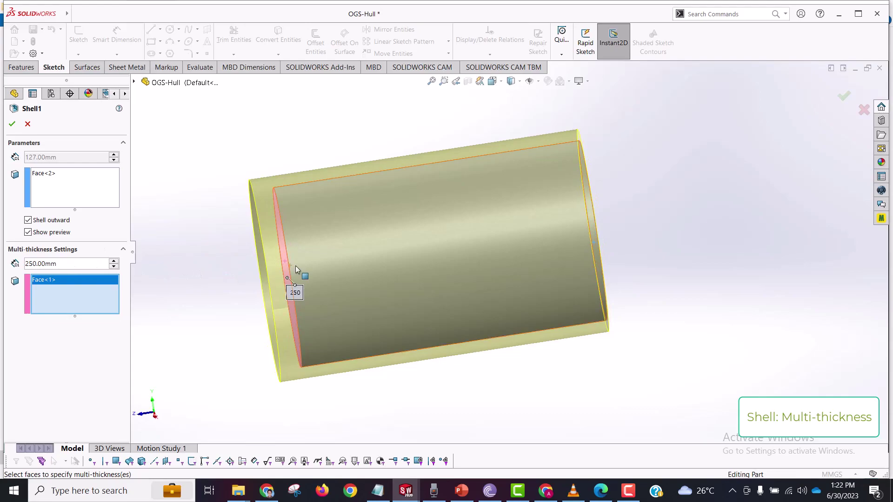
{"action": "middle_click_drag", "start_coordinate": [535, 309], "coordinate": [543, 335]}
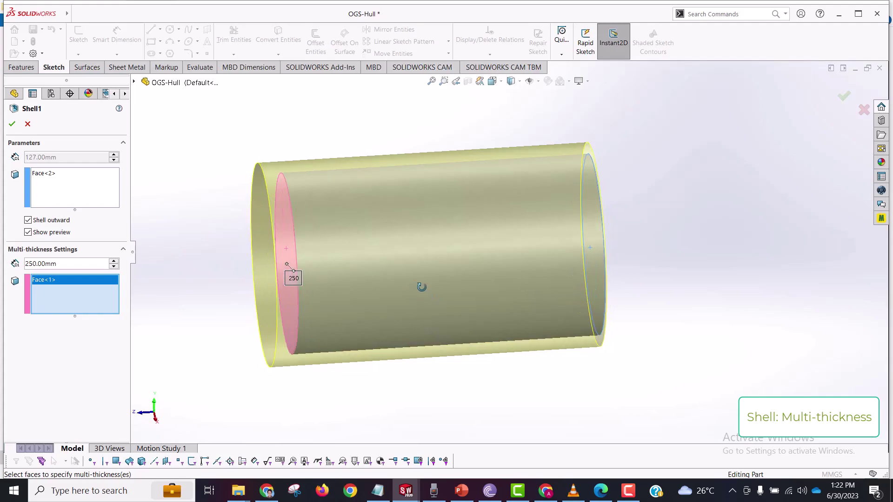
{"action": "middle_click_drag", "start_coordinate": [337, 280], "coordinate": [397, 304]}
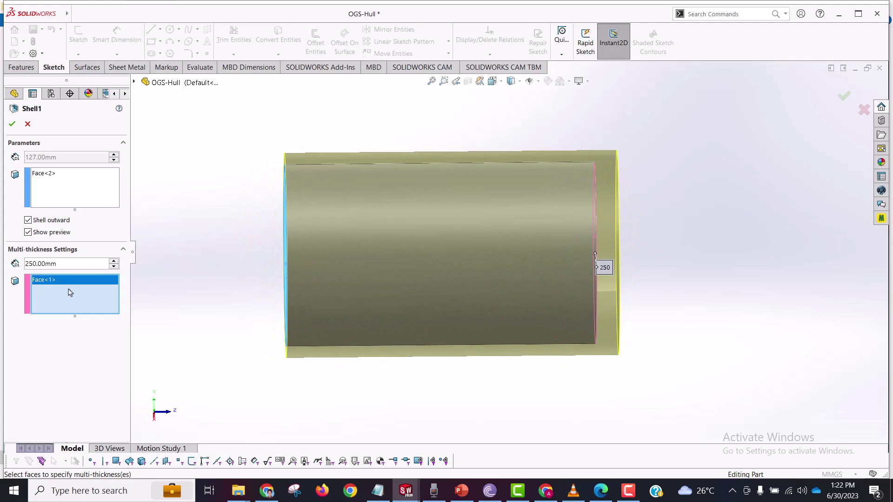
Clear the 250mm multi-thickness face and add the right end face back to Faces to Remove
{"action": "right_click", "coordinate": [53, 281]}
{"action": "left_click", "coordinate": [72, 300]}
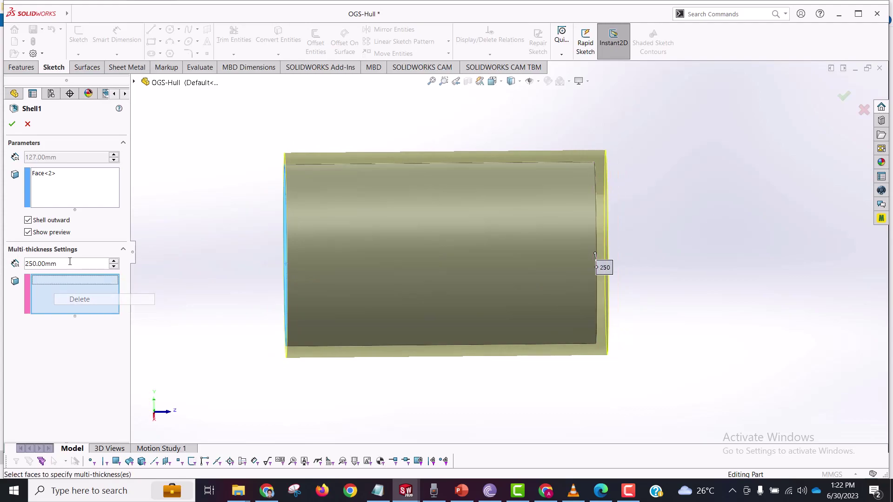
{"action": "left_click", "coordinate": [76, 199]}
{"action": "middle_click_drag", "start_coordinate": [355, 229], "coordinate": [543, 245]}
{"action": "left_click", "coordinate": [595, 250]}
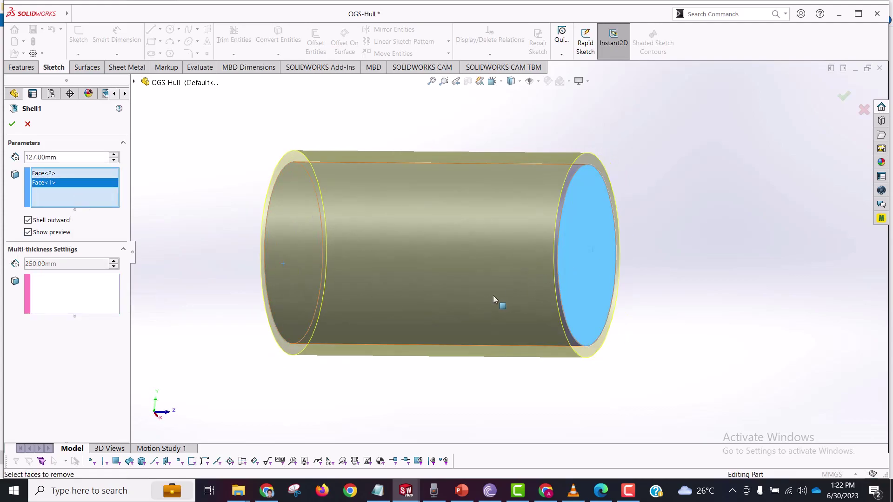
{"action": "middle_click_drag", "start_coordinate": [493, 295], "coordinate": [353, 284]}
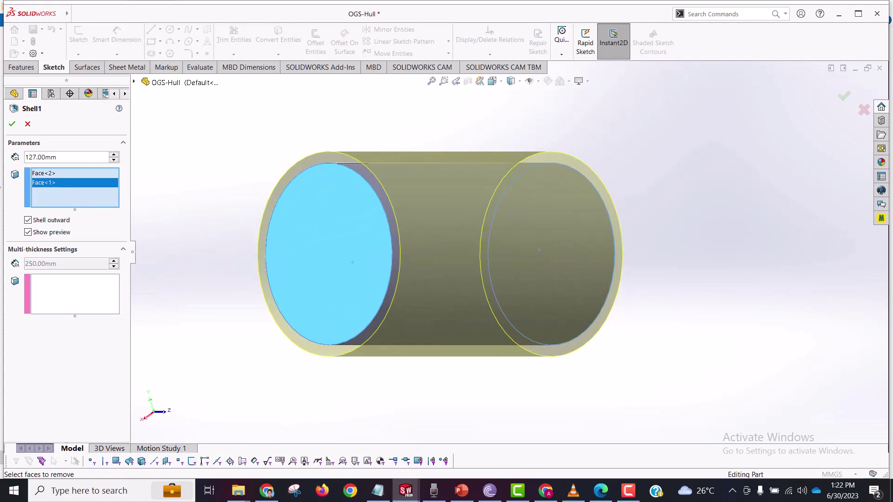
Turn off Shell outward so the shell grows inward
{"action": "left_click", "coordinate": [28, 221]}
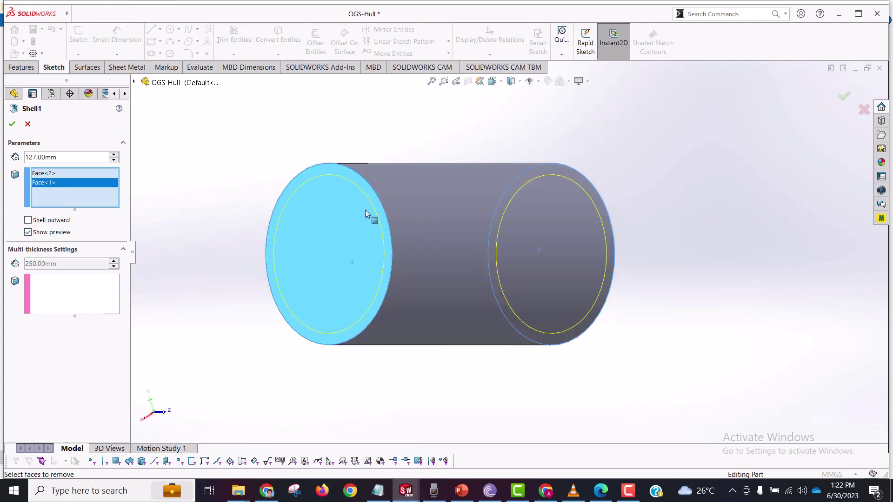
{"action": "middle_click_drag", "start_coordinate": [355, 214], "coordinate": [344, 204]}
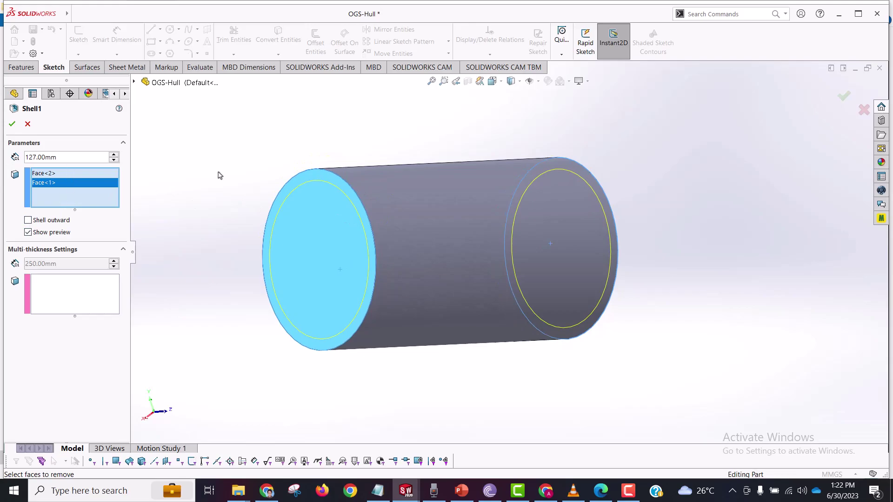
{"action": "mouse_move", "coordinate": [365, 167]}
{"action": "middle_mouse_down"}
{"action": "mouse_move", "coordinate": [279, 169]}
{"action": "mouse_move", "coordinate": [363, 177]}
{"action": "mouse_move", "coordinate": [353, 175]}
{"action": "middle_mouse_up"}
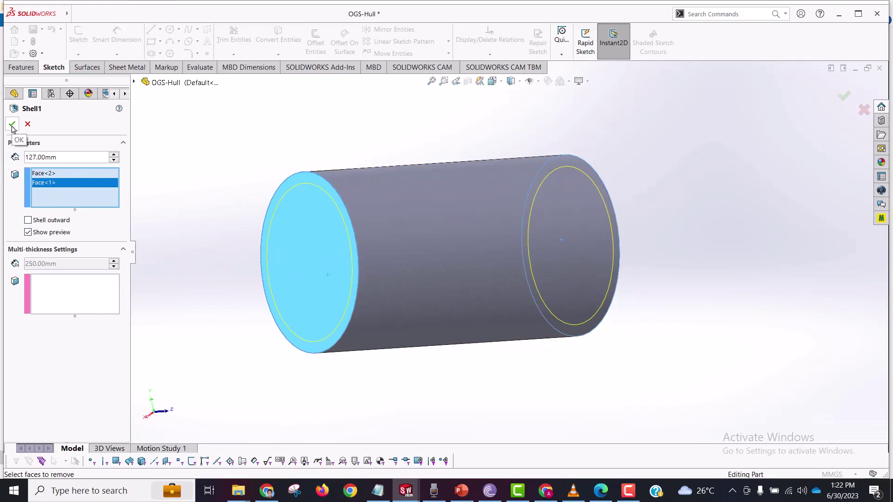